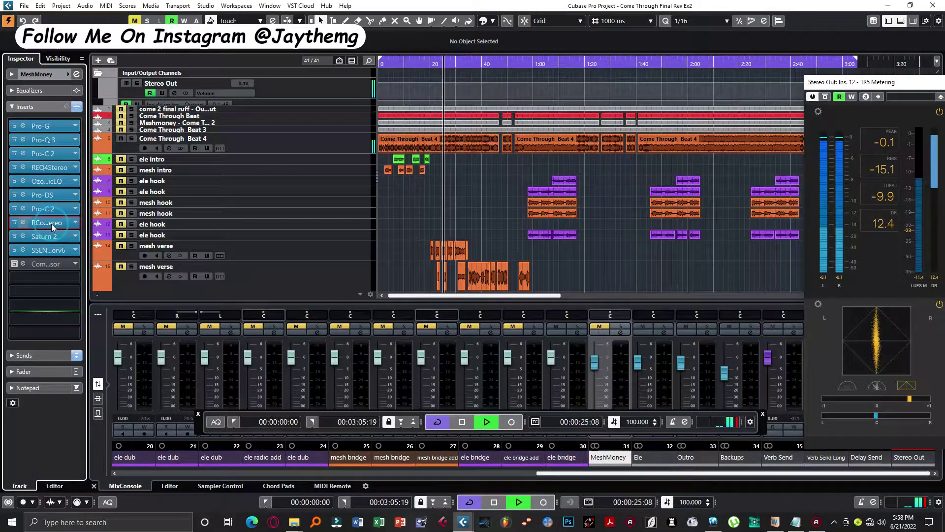
Step: Open the MeshMoney group's channel settings and place the window where its insert chain can be examined
{"action": "left_click", "coordinate": [51, 223]}
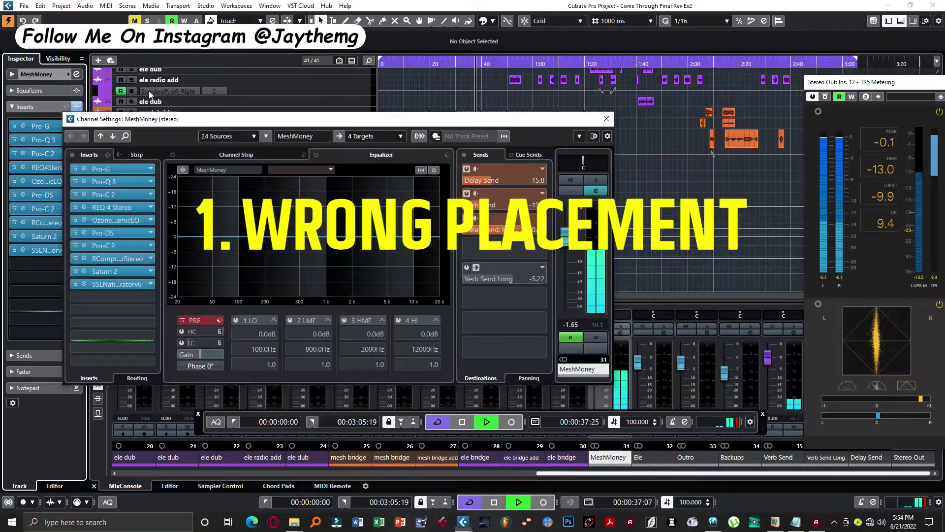
{"action": "left_click_drag", "start_coordinate": [375, 120], "coordinate": [551, 91]}
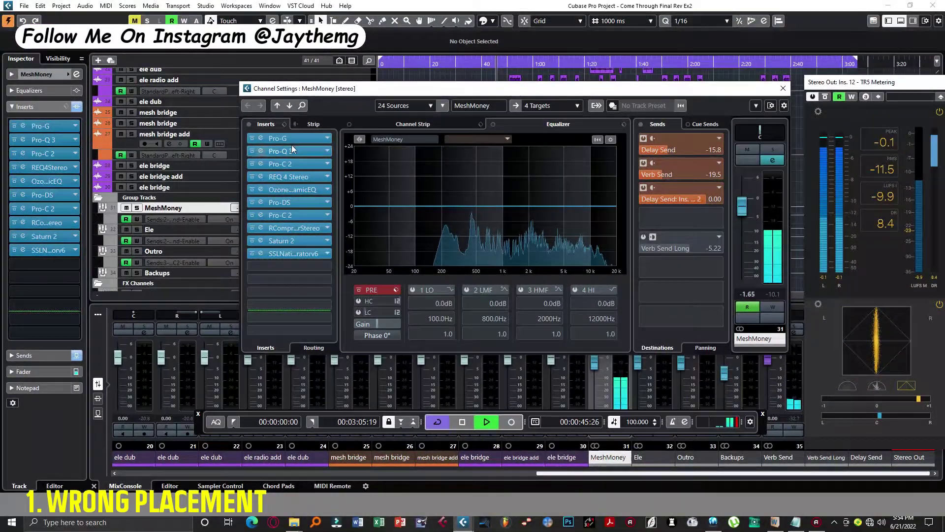
{"action": "left_click", "coordinate": [379, 129]}
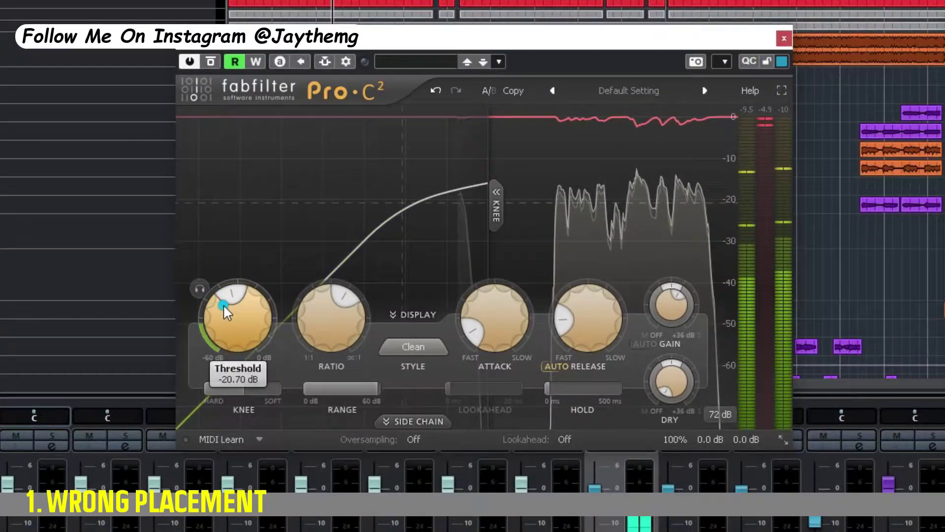
Step: Lower the threshold of the first Pro-C 2 compressor on MeshMoney to about -25.7 dB
{"action": "left_click_drag", "start_coordinate": [375, 255], "coordinate": [372, 270]}
{"action": "left_click_drag", "start_coordinate": [220, 339], "coordinate": [240, 336]}
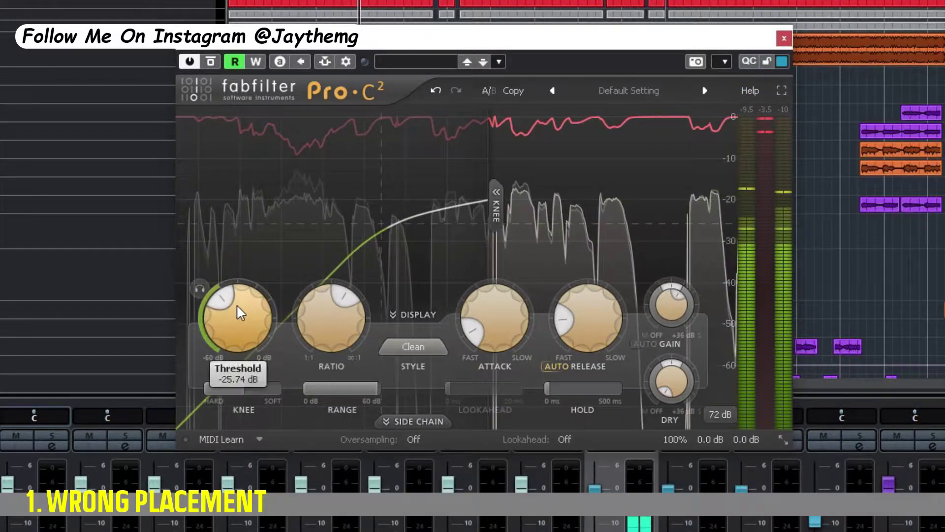
{"action": "mouse_move", "coordinate": [237, 307]}
{"action": "left_mouse_down"}
{"action": "mouse_move", "coordinate": [227, 324]}
{"action": "mouse_move", "coordinate": [220, 310]}
{"action": "left_mouse_up"}
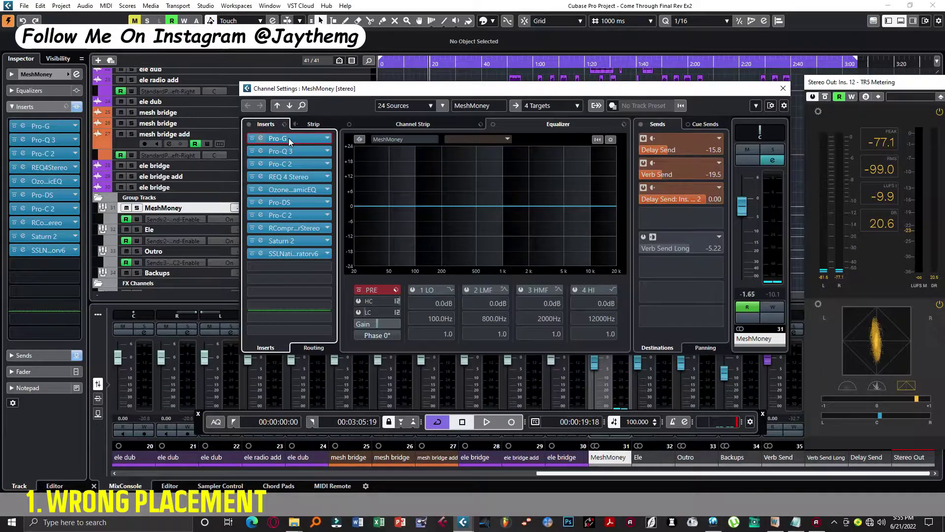
Step: Open the Pro-G and Pro-Q 3 inserts on MeshMoney, examine the EQ curve and close the equalizer
{"action": "left_click", "coordinate": [289, 143]}
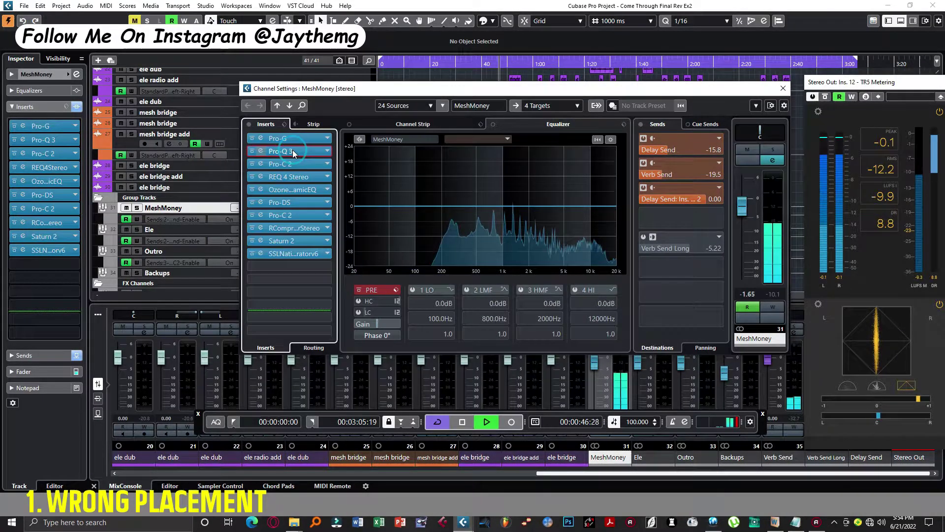
{"action": "left_click", "coordinate": [293, 151]}
{"action": "left_click_drag", "start_coordinate": [343, 109], "coordinate": [562, 65]}
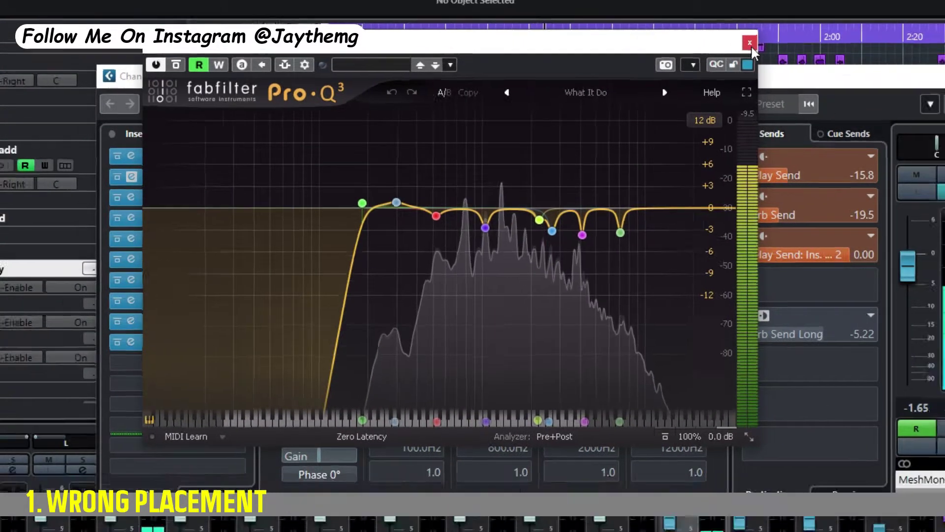
{"action": "left_click", "coordinate": [761, 40]}
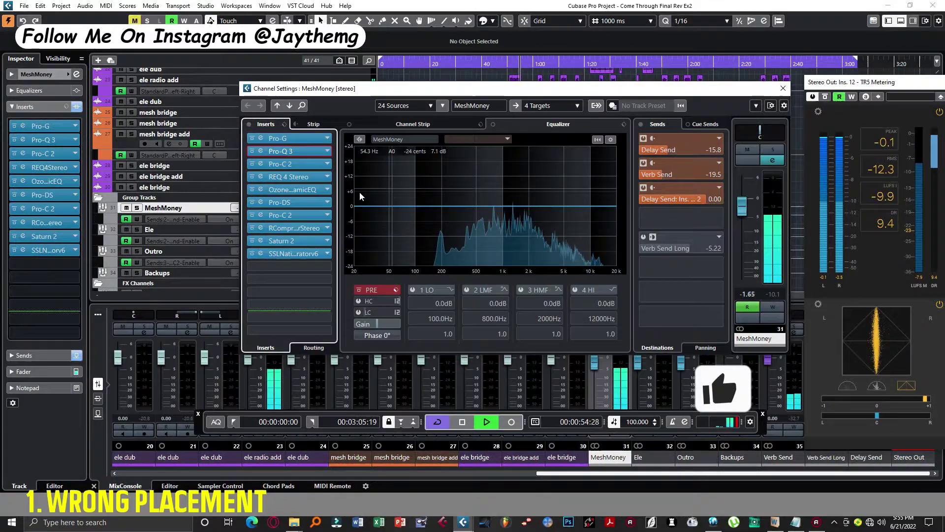
Step: Examine the Pro-C 2 compressor in MeshMoney's third insert slot, and close it together with the channel settings
{"action": "left_click", "coordinate": [116, 201]}
{"action": "left_click_drag", "start_coordinate": [488, 97], "coordinate": [475, 90]}
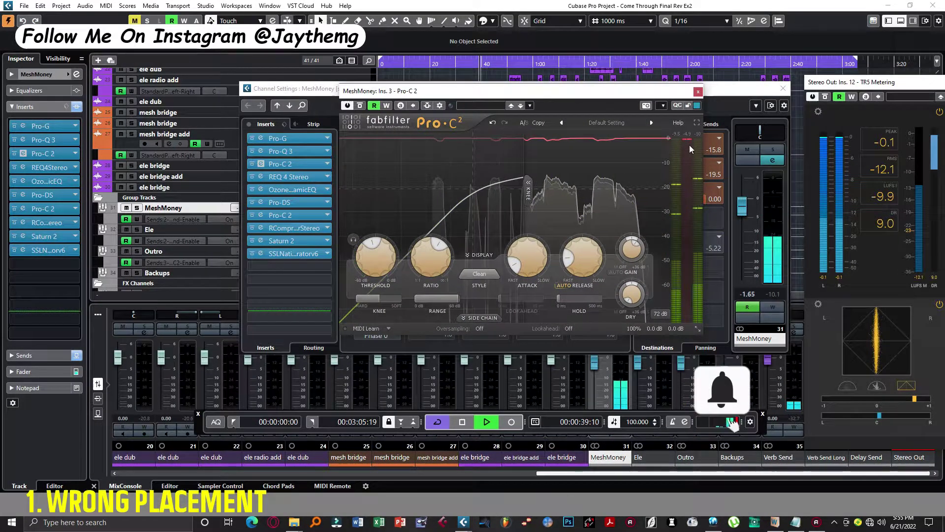
{"action": "left_click_drag", "start_coordinate": [606, 91], "coordinate": [607, 101]}
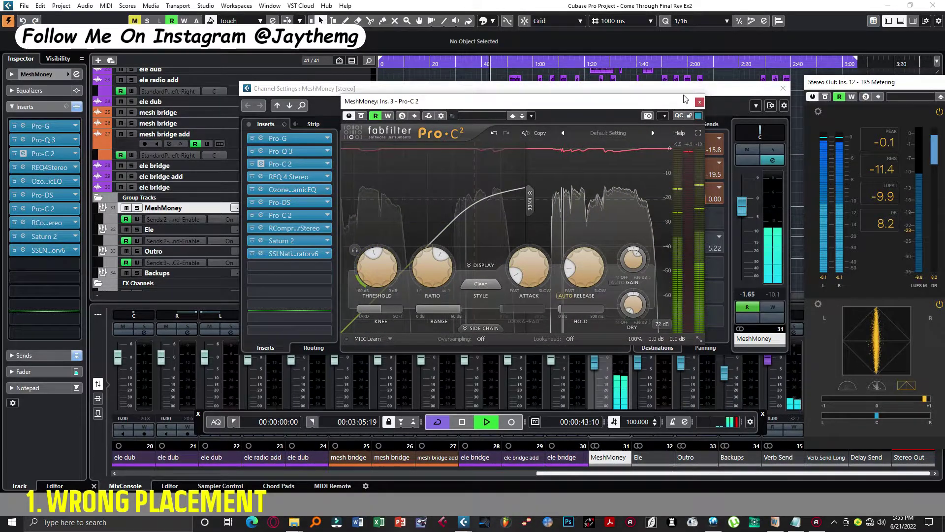
{"action": "left_click", "coordinate": [699, 101]}
{"action": "left_click", "coordinate": [782, 89]}
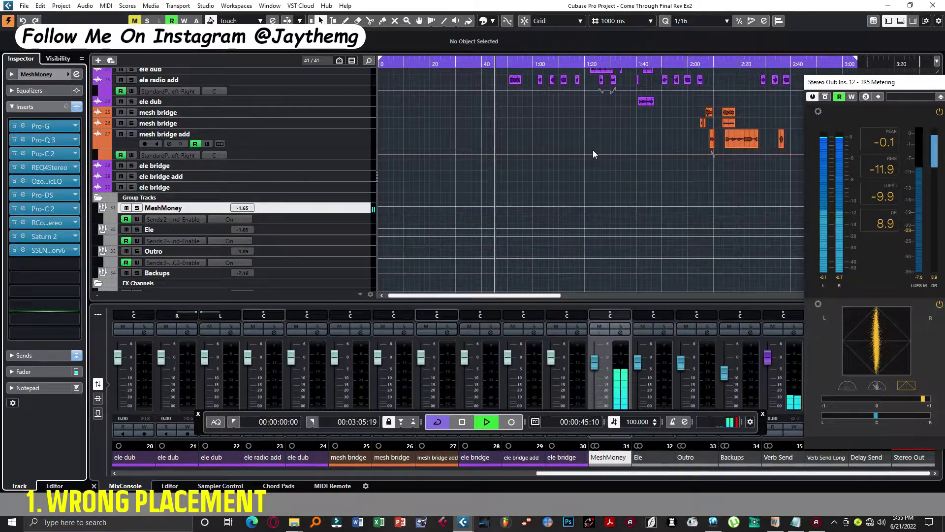
{"action": "scroll", "coordinate": [559, 133], "scroll_direction": "up", "scroll_amount": 10}
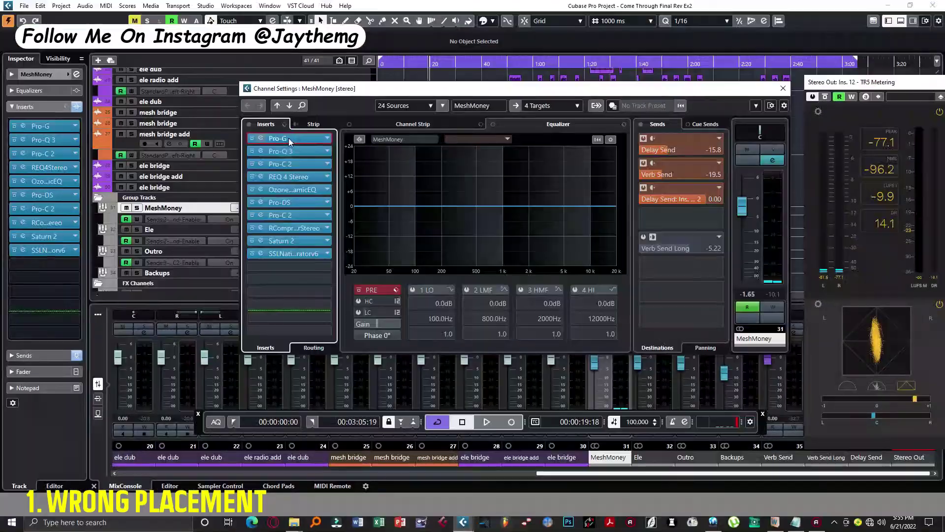
Step: Review the first two inserts of the MeshMoney chain again, the Pro-G gate and the Pro-Q 3 equalizer
{"action": "left_click", "coordinate": [289, 140]}
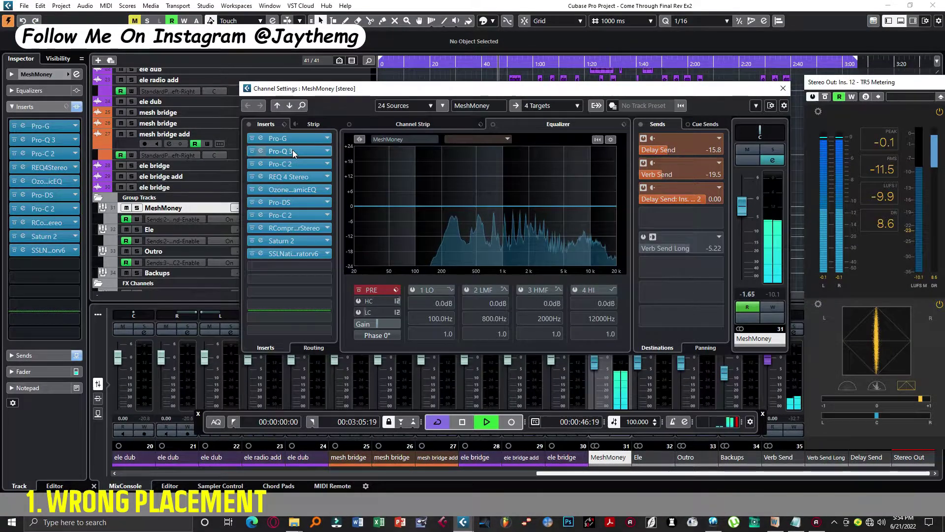
{"action": "left_click", "coordinate": [292, 149]}
{"action": "left_click_drag", "start_coordinate": [344, 107], "coordinate": [564, 69]}
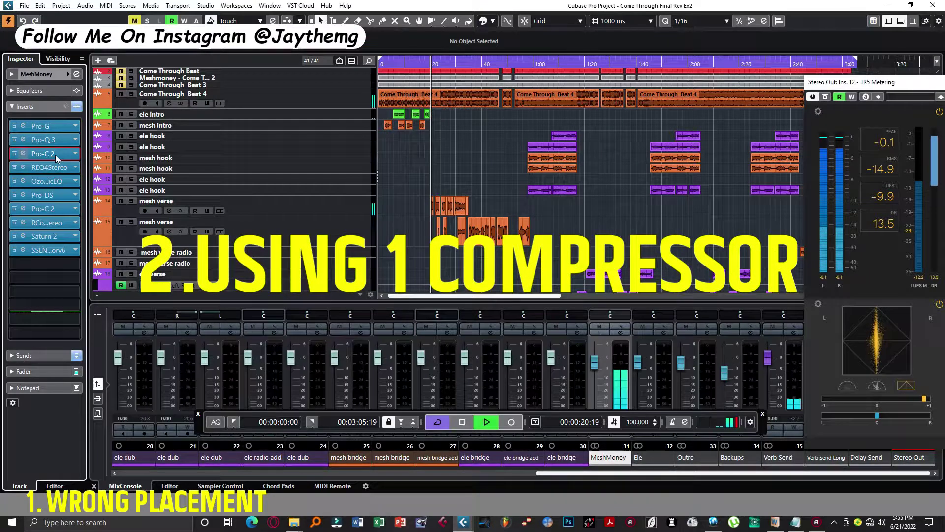
Step: Open the Pro-C 2 in MeshMoney's third insert slot and pull its threshold down for heavy gain reduction
{"action": "left_click", "coordinate": [56, 154]}
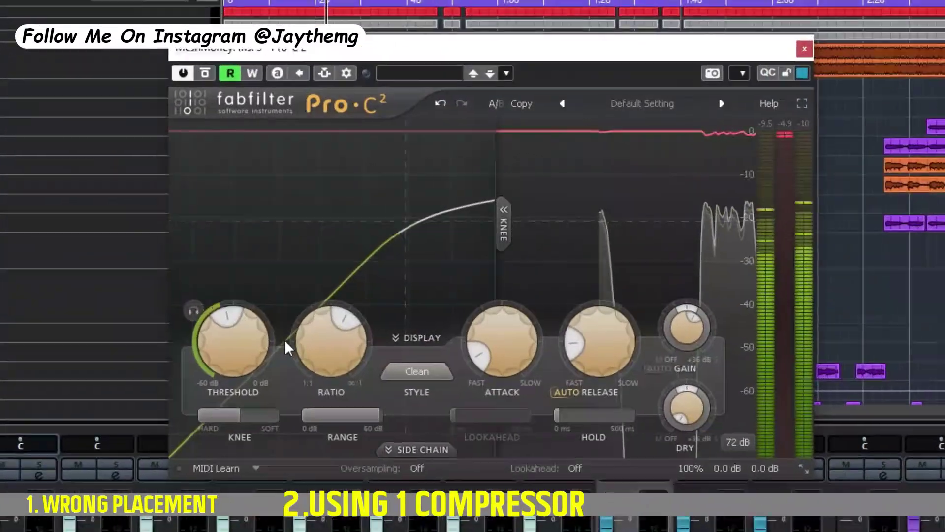
{"action": "mouse_move", "coordinate": [371, 261]}
{"action": "left_click_drag", "start_coordinate": [212, 341], "coordinate": [214, 377]}
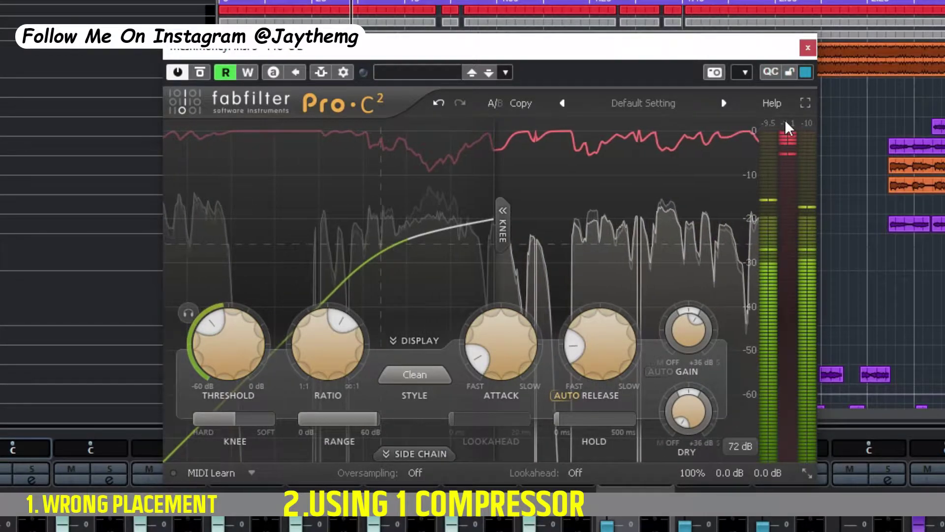
{"action": "left_click", "coordinate": [222, 338]}
{"action": "left_click_drag", "start_coordinate": [221, 337], "coordinate": [219, 354]}
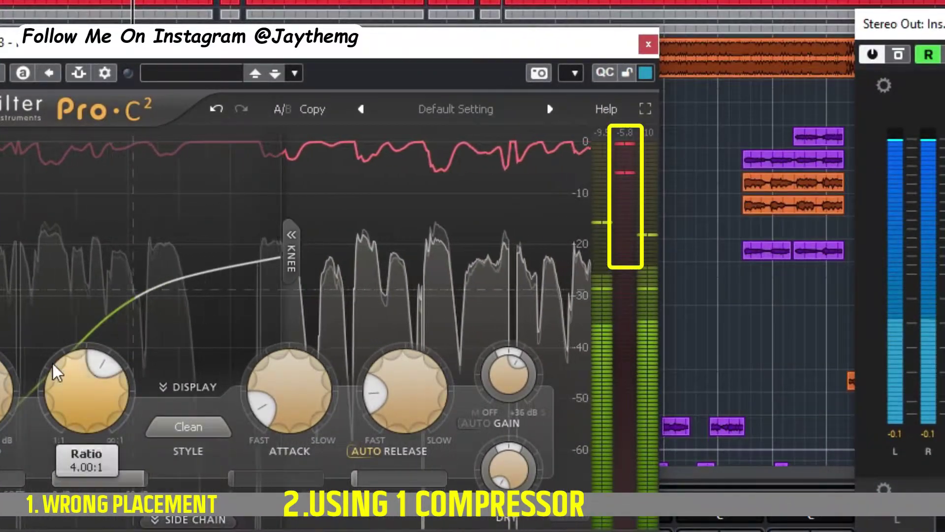
{"action": "left_click_drag", "start_coordinate": [4, 389], "coordinate": [4, 433]}
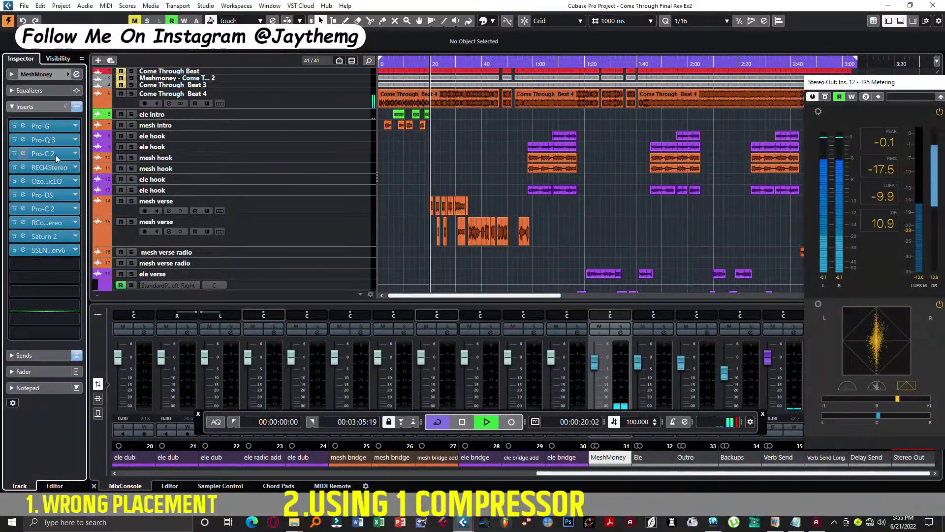
Step: Reopen the third-slot Pro-C 2 and lower its threshold past -28.7 dB to demonstrate over-compression by a single compressor
{"action": "left_click", "coordinate": [55, 154]}
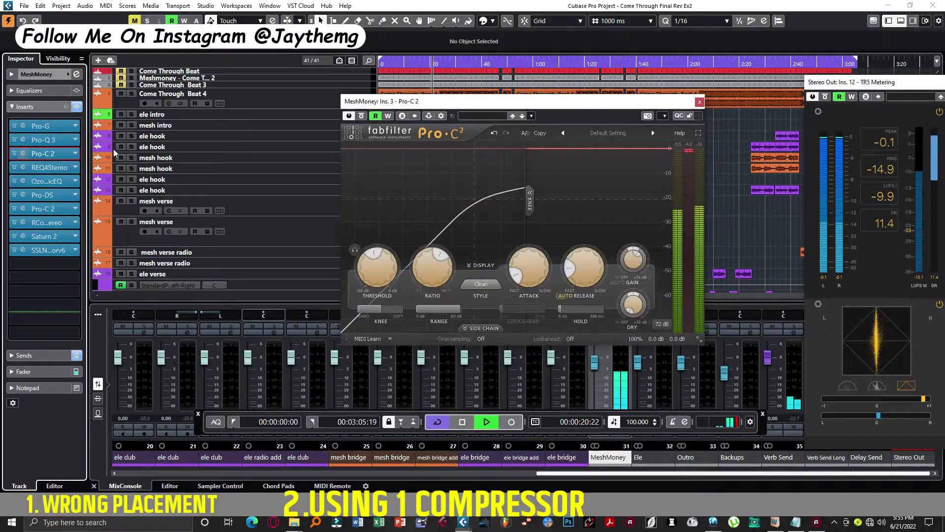
{"action": "left_click_drag", "start_coordinate": [501, 95], "coordinate": [502, 93]}
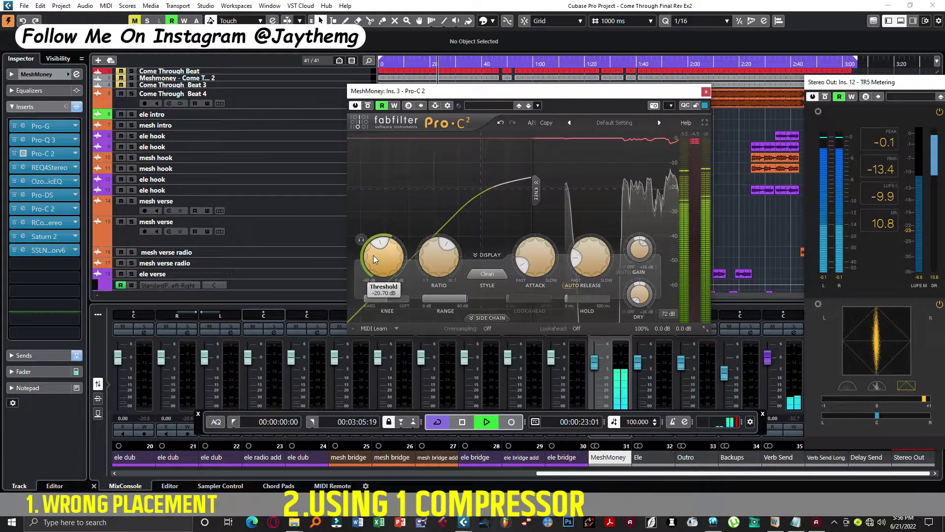
{"action": "left_click_drag", "start_coordinate": [374, 248], "coordinate": [375, 268]}
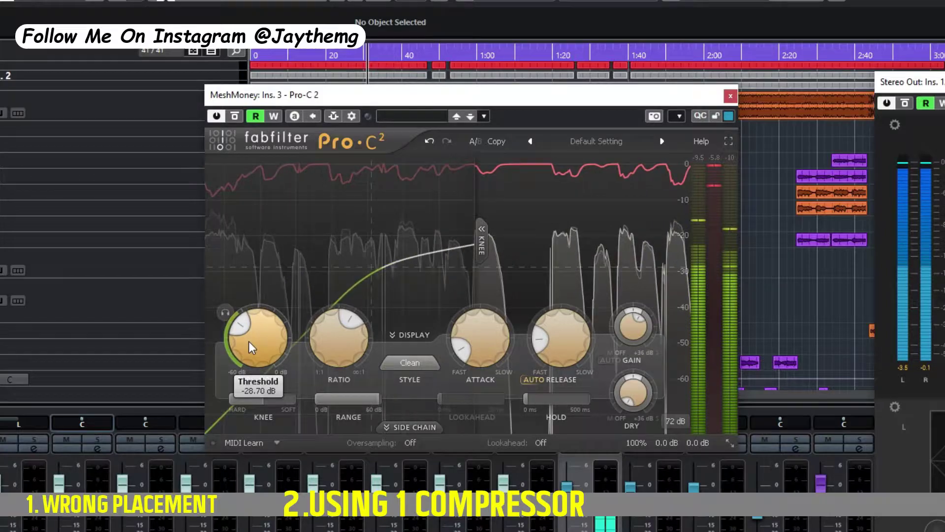
{"action": "left_click_drag", "start_coordinate": [244, 318], "coordinate": [243, 334]}
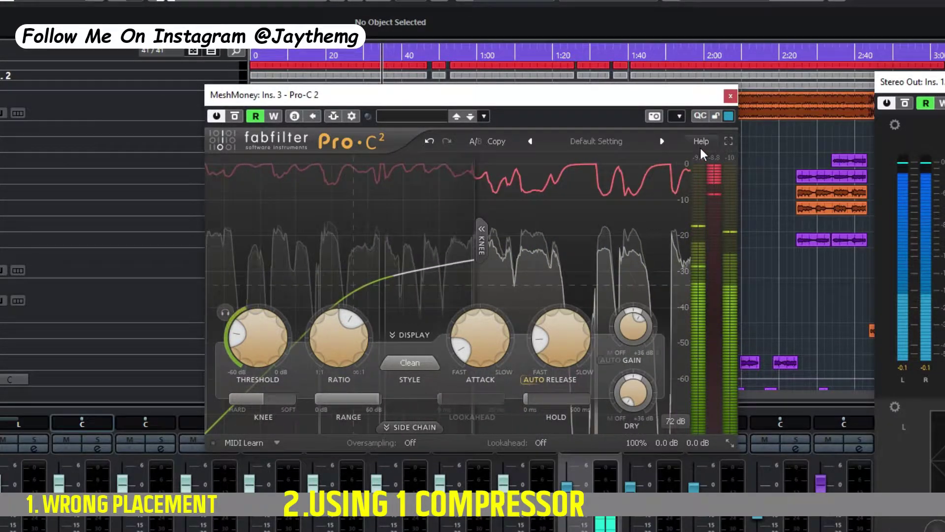
{"action": "left_click_drag", "start_coordinate": [638, 102], "coordinate": [668, 84]}
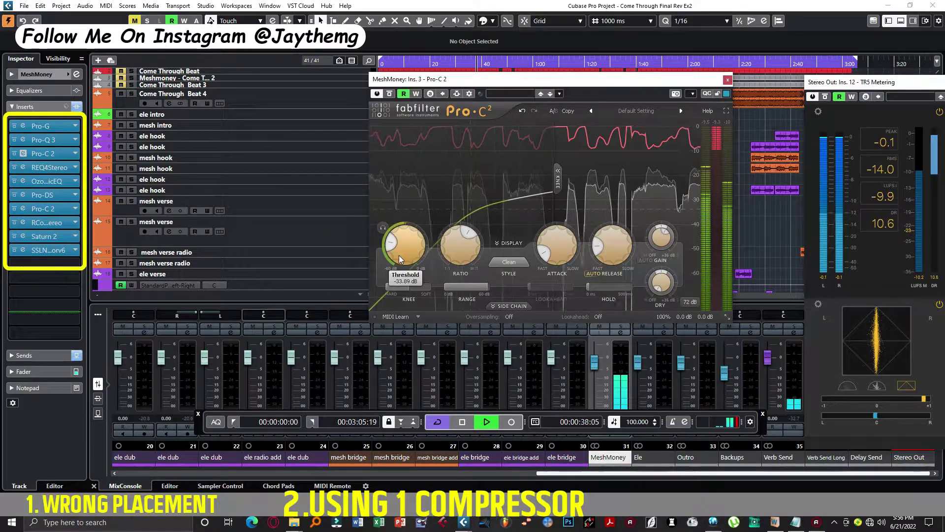
Step: Readjust the first Pro-C 2's threshold for light compression of about 2 dB gain reduction
{"action": "left_click_drag", "start_coordinate": [399, 255], "coordinate": [397, 236]}
{"action": "left_click", "coordinate": [392, 235]}
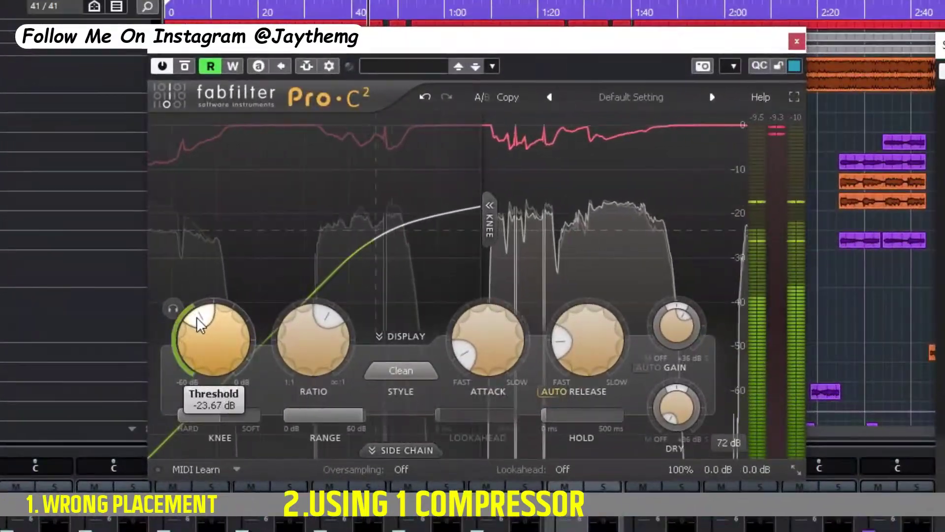
{"action": "left_click_drag", "start_coordinate": [199, 325], "coordinate": [200, 322]}
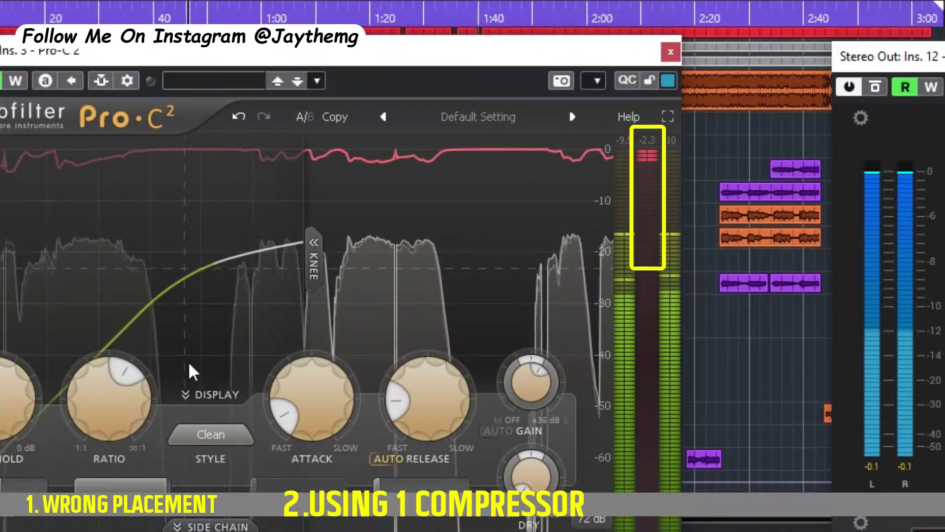
{"action": "mouse_move", "coordinate": [206, 330]}
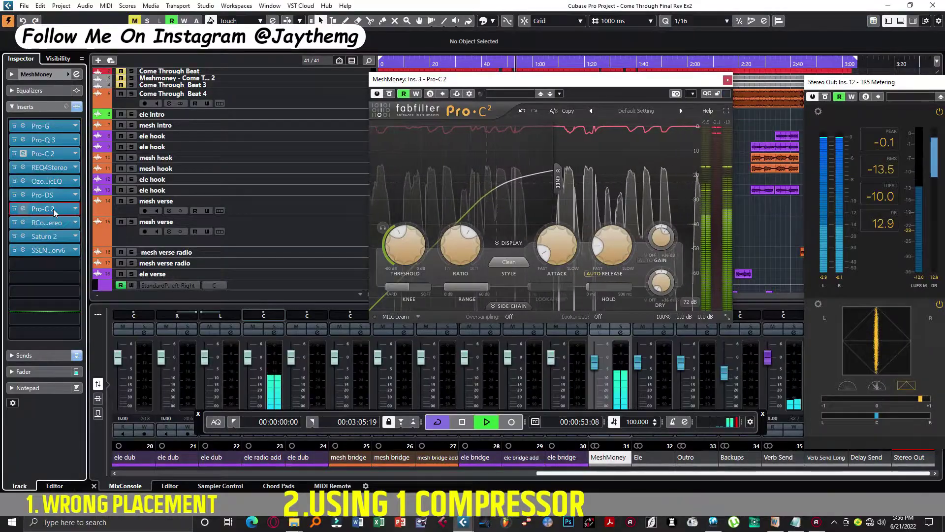
Step: Examine the settings of the second Pro-C 2 compressor in MeshMoney's insert chain and close it
{"action": "left_click", "coordinate": [53, 209]}
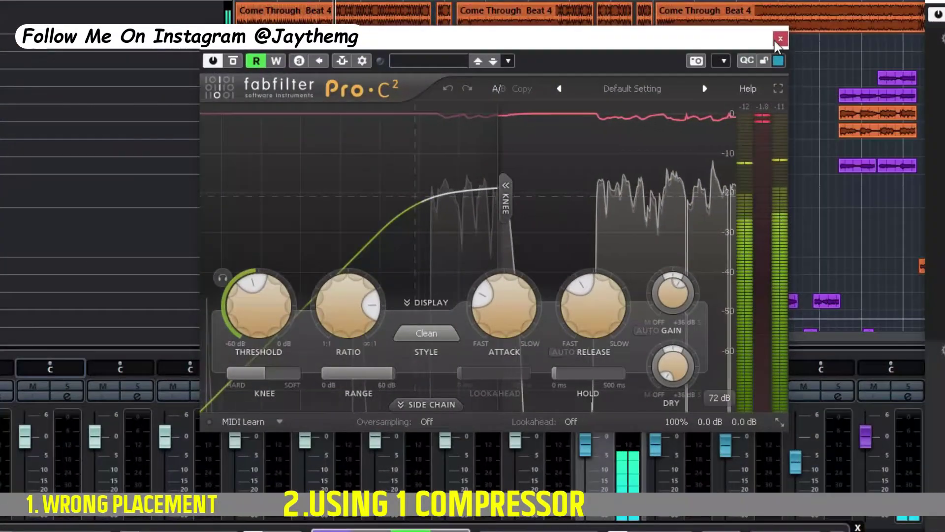
{"action": "left_click", "coordinate": [782, 42]}
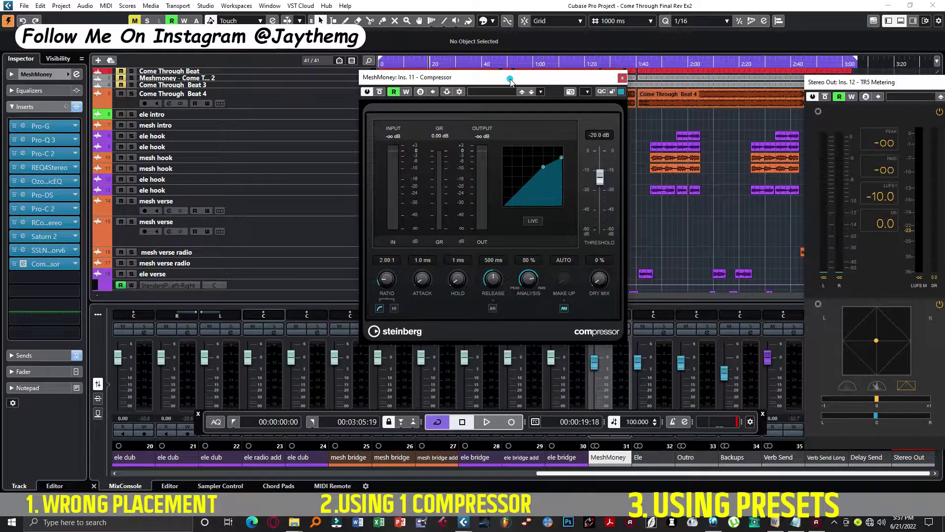
Step: Load the "Lead Vocals In Your Face" preset into the Steinberg Compressor on MeshMoney's insert slot 11
{"action": "left_click_drag", "start_coordinate": [511, 82], "coordinate": [541, 134]}
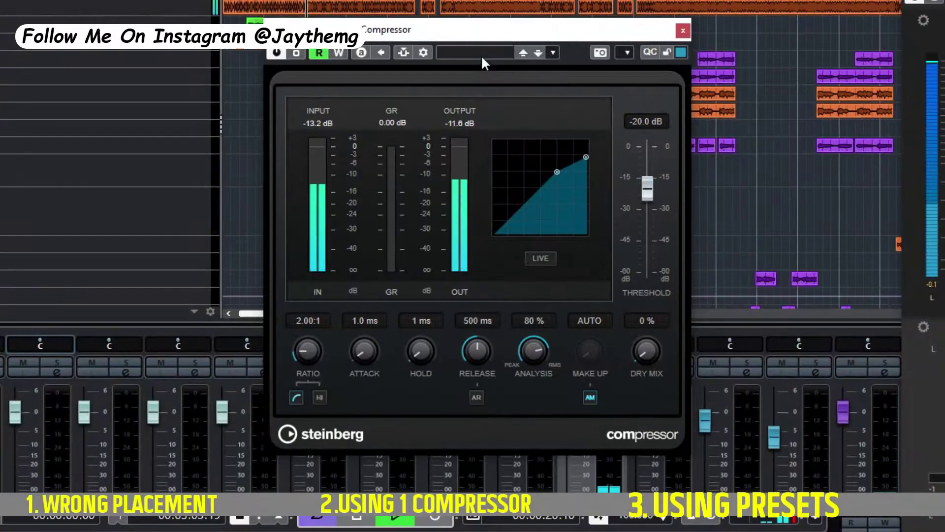
{"action": "left_click", "coordinate": [481, 51]}
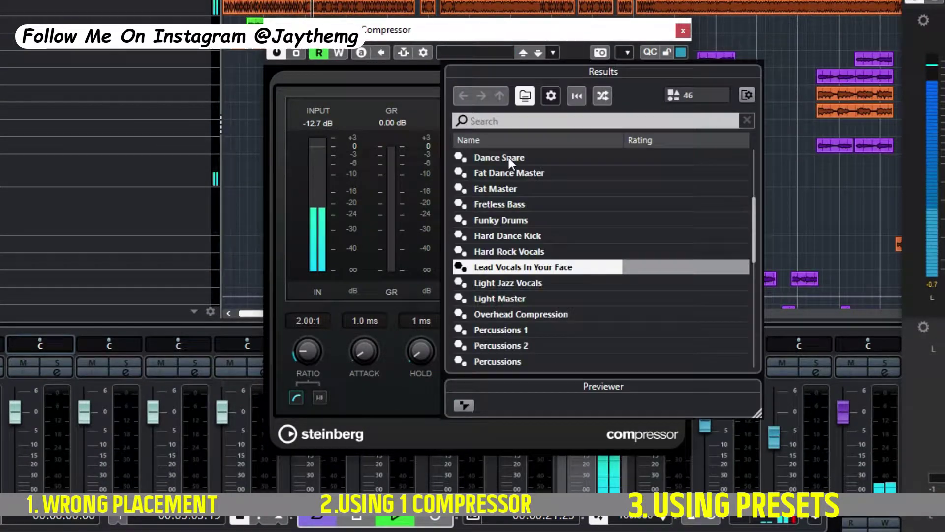
{"action": "left_click", "coordinate": [513, 268]}
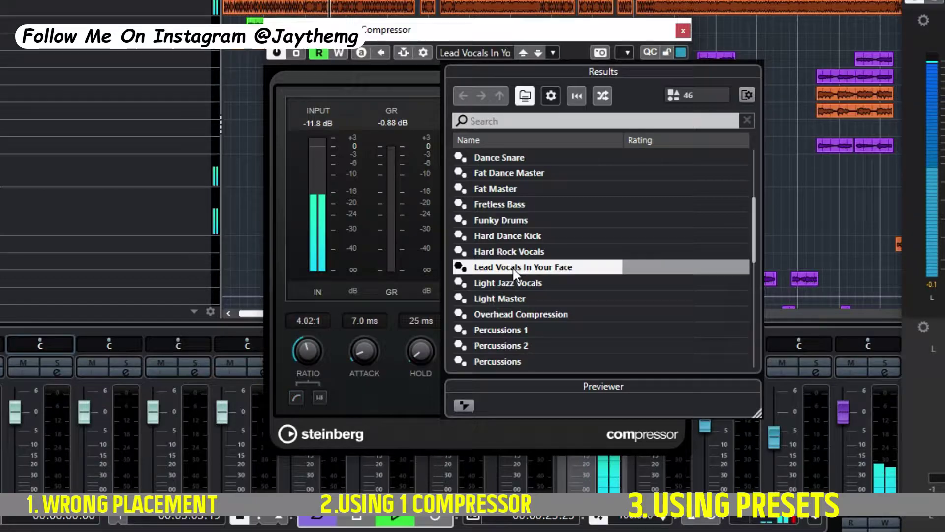
{"action": "left_click", "coordinate": [484, 29]}
{"action": "left_click_drag", "start_coordinate": [497, 29], "coordinate": [466, 0]}
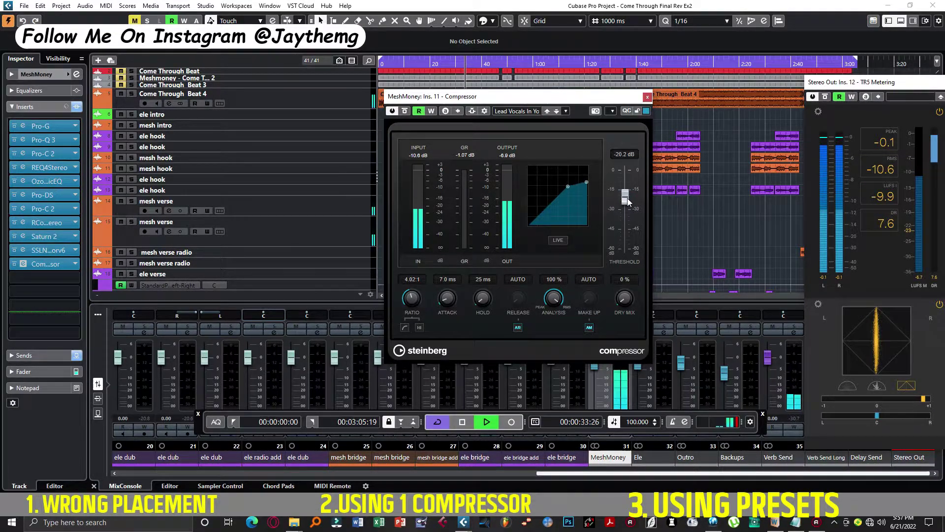
Step: Adjust the Compressor preset to threshold -25.5 dB, ratio 3.74:1, attack 9.0 ms and analysis 92%, and close the plug-in
{"action": "left_click_drag", "start_coordinate": [627, 218], "coordinate": [631, 194]}
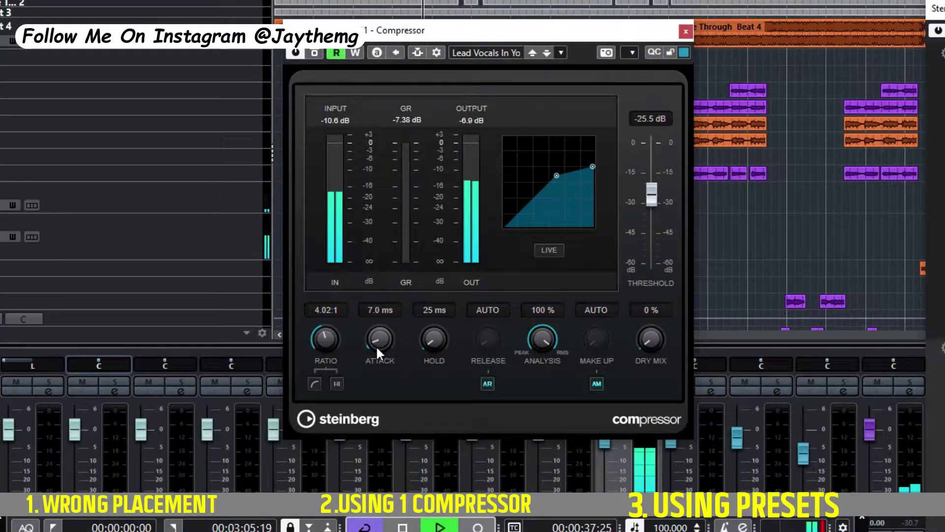
{"action": "mouse_move", "coordinate": [377, 349]}
{"action": "left_mouse_down"}
{"action": "mouse_move", "coordinate": [374, 321]}
{"action": "mouse_move", "coordinate": [369, 338]}
{"action": "left_mouse_up"}
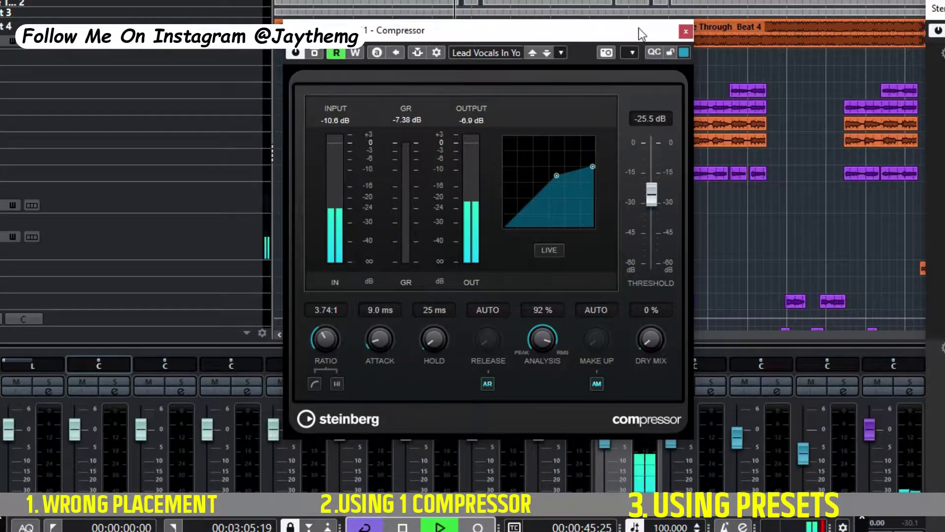
{"action": "left_click_drag", "start_coordinate": [639, 28], "coordinate": [681, 31]}
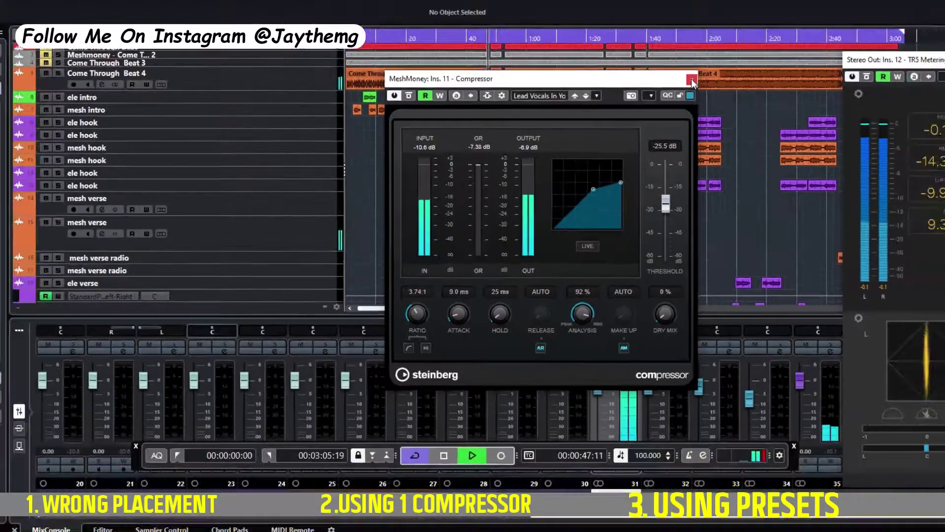
{"action": "left_click", "coordinate": [728, 34]}
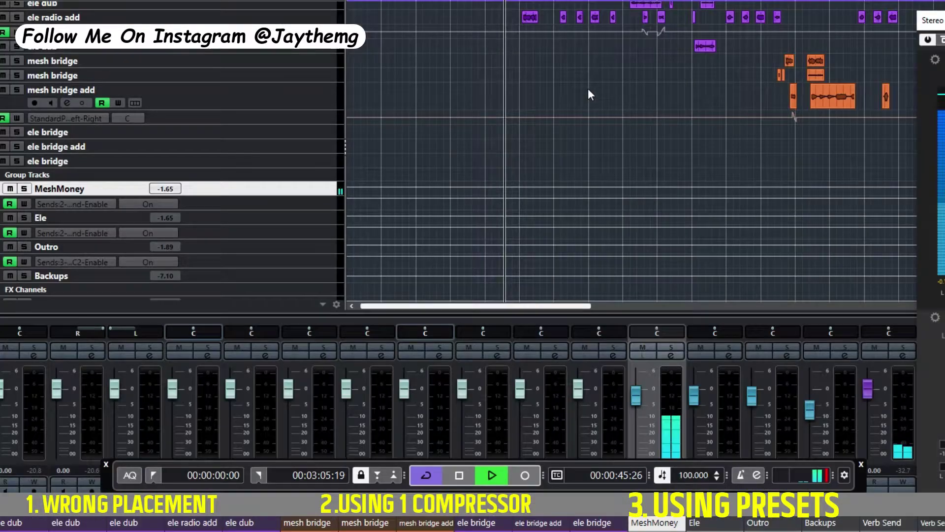
Step: Bring the vocal tracks into view, stop playback and play the song again from just before the mesh verse
{"action": "scroll", "coordinate": [588, 88], "scroll_direction": "up", "scroll_amount": 5}
{"action": "scroll", "coordinate": [640, 121], "scroll_direction": "up", "scroll_amount": 3}
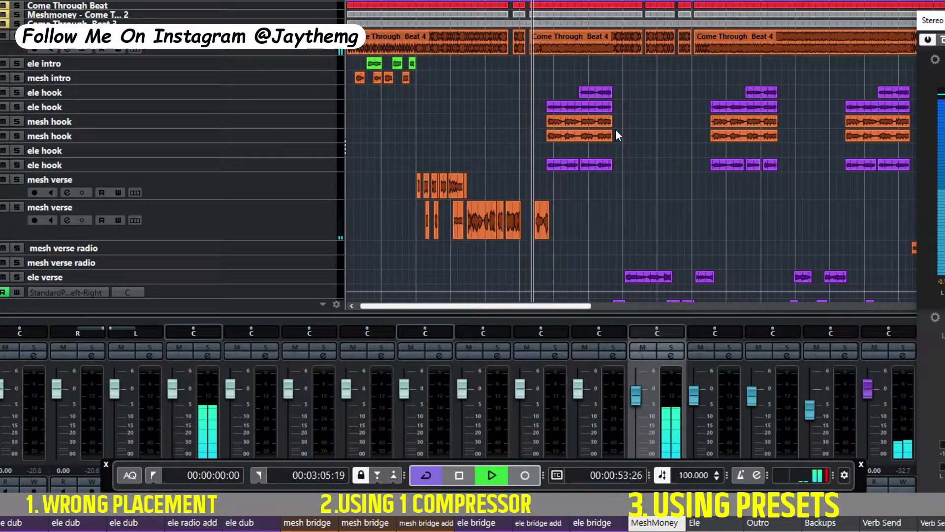
{"action": "key", "text": "space"}
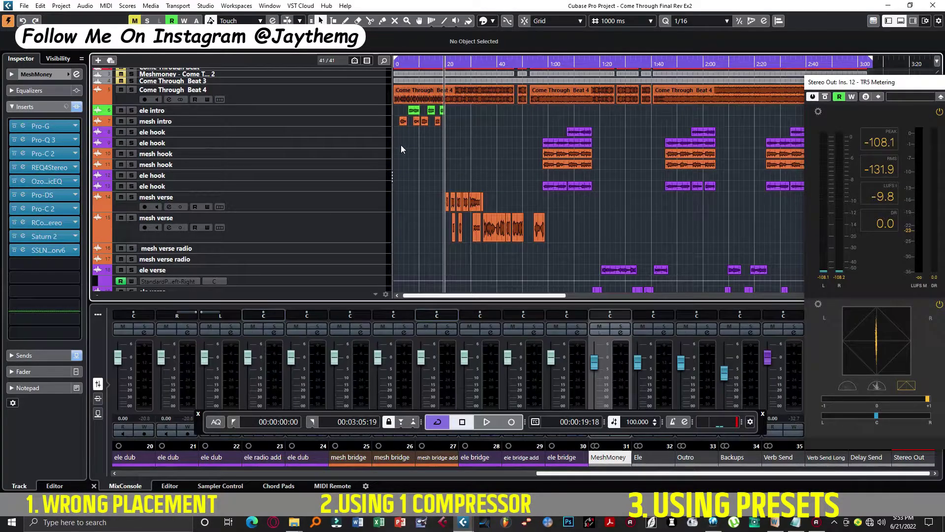
{"action": "key", "text": "space"}
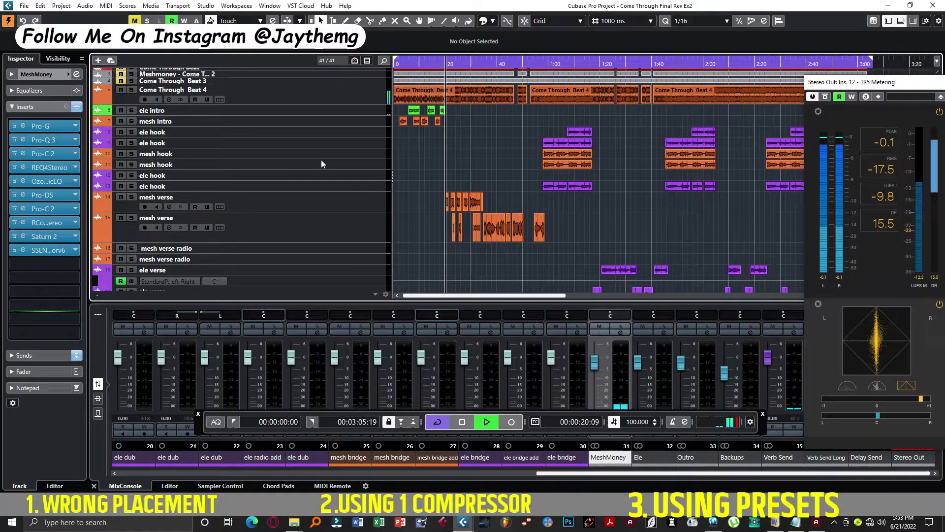
Step: Open the Pro-C 2 compressor on MeshMoney's insert slot 3 and collapse its side chain section during playback
{"action": "left_click", "coordinate": [54, 153]}
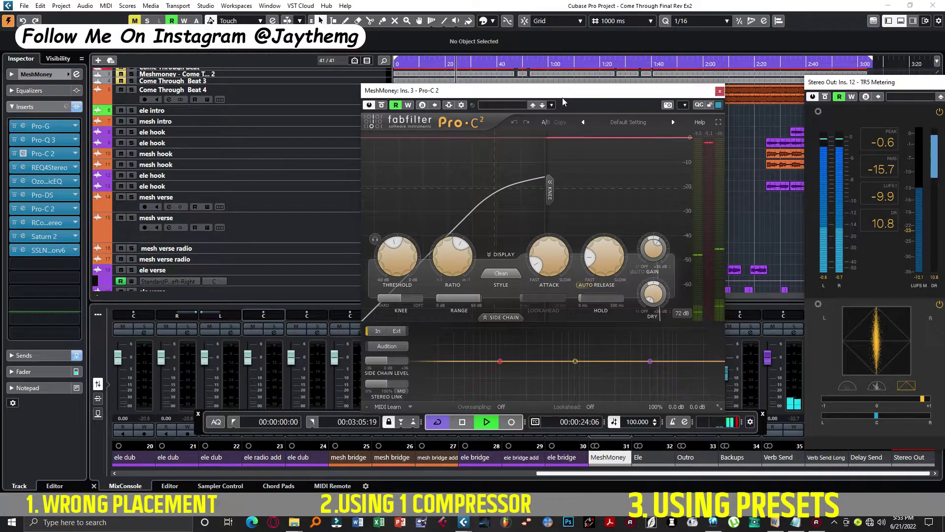
{"action": "left_click_drag", "start_coordinate": [562, 98], "coordinate": [562, 103]}
{"action": "left_click", "coordinate": [504, 319]}
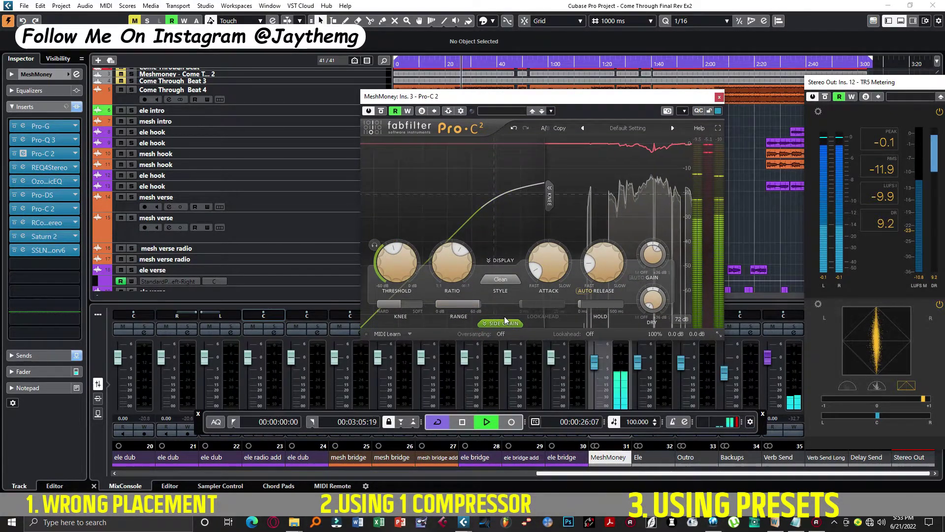
{"action": "left_click_drag", "start_coordinate": [560, 91], "coordinate": [561, 136]}
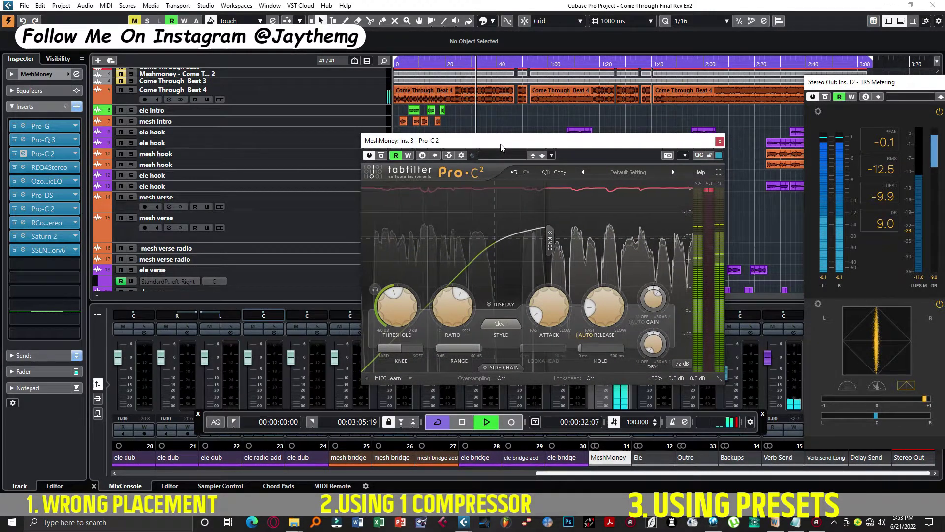
Step: Move the Pro-C 2 window aside, check the lower tracks and group tracks in the arrangement, and return to the verse tracks
{"action": "left_click_drag", "start_coordinate": [500, 146], "coordinate": [333, 126]}
{"action": "scroll", "coordinate": [638, 218], "scroll_direction": "down", "scroll_amount": 4}
{"action": "scroll", "coordinate": [652, 251], "scroll_direction": "down", "scroll_amount": 3}
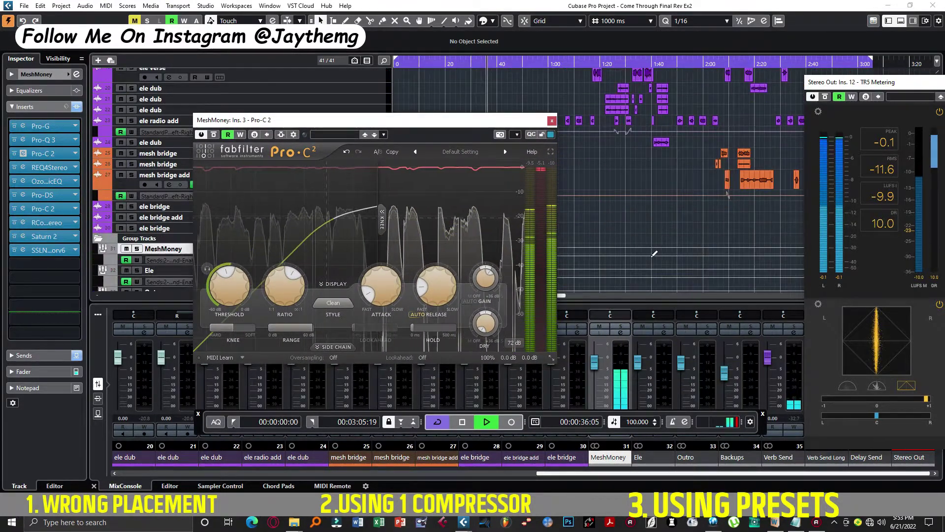
{"action": "scroll", "coordinate": [649, 254], "scroll_direction": "up", "scroll_amount": 7}
{"action": "left_click_drag", "start_coordinate": [499, 124], "coordinate": [648, 113]}
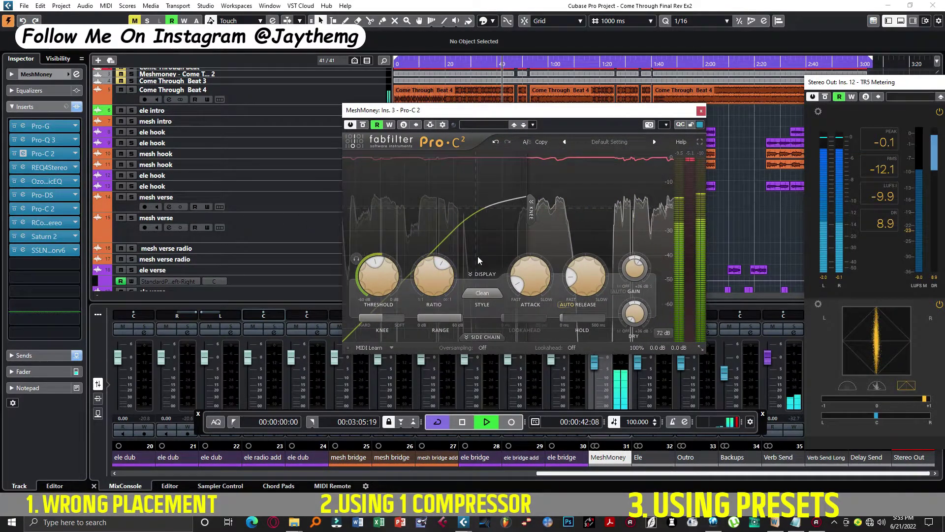
Step: Replay the start of the mesh verse twice to examine the threshold response and gain reduction in Pro-C 2
{"action": "key", "text": "space"}
{"action": "key", "text": "space"}
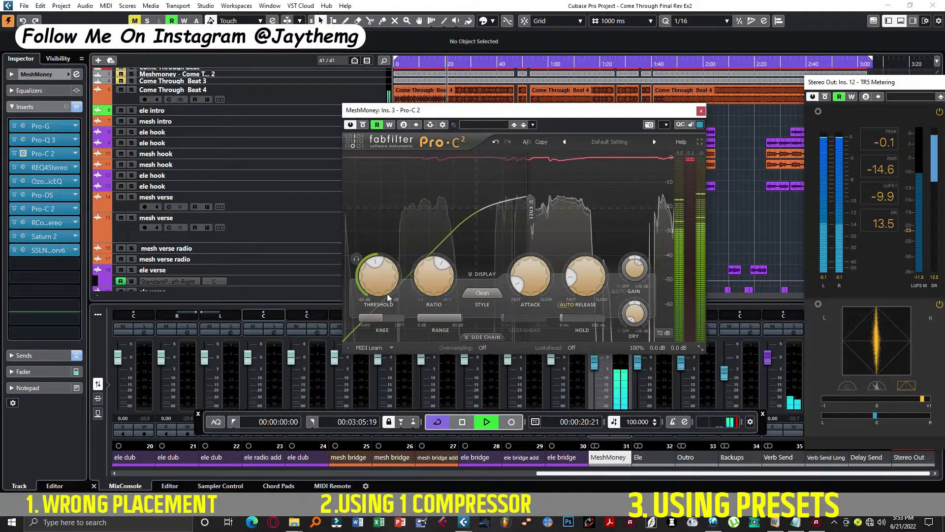
{"action": "mouse_move", "coordinate": [379, 283]}
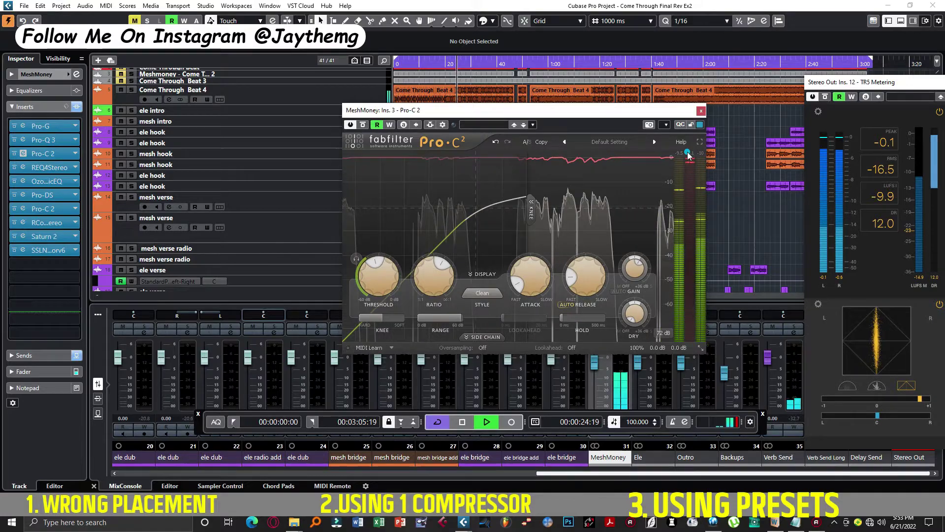
{"action": "key", "text": "space"}
{"action": "key", "text": "space"}
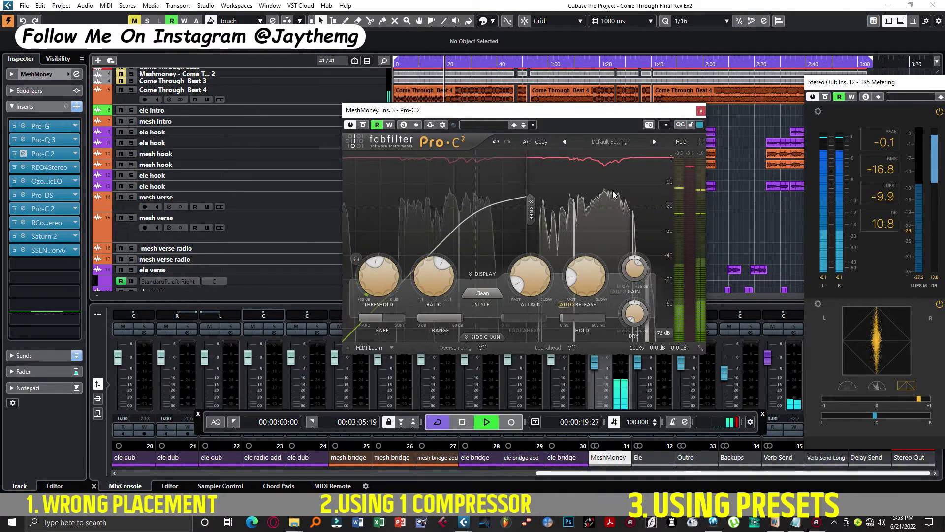